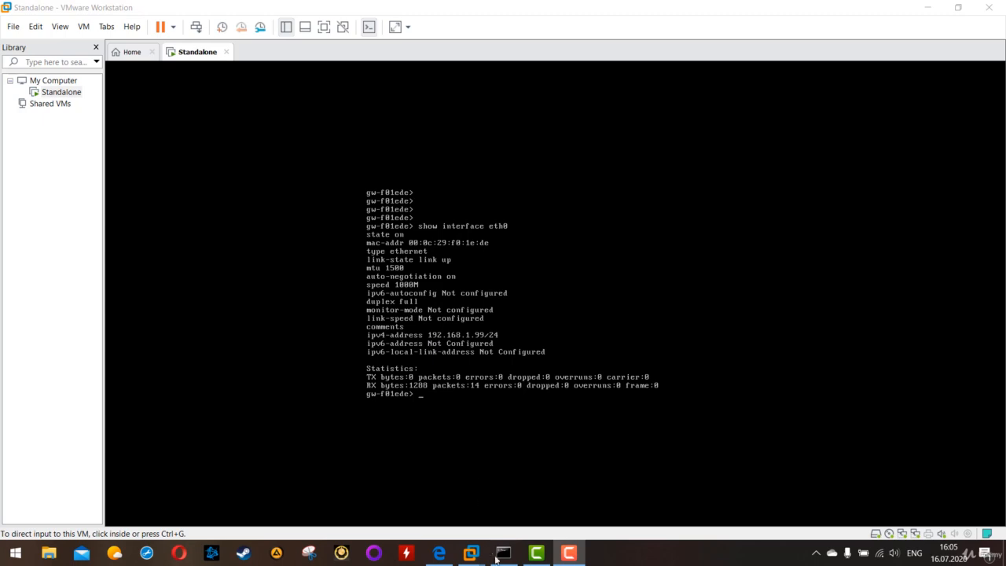
Ping 192.168.1.99 from the Command Prompt to check that the gateway is reachable
{"action": "left_click", "coordinate": [503, 553]}
{"action": "left_click_drag", "start_coordinate": [320, 77], "coordinate": [473, 86]}
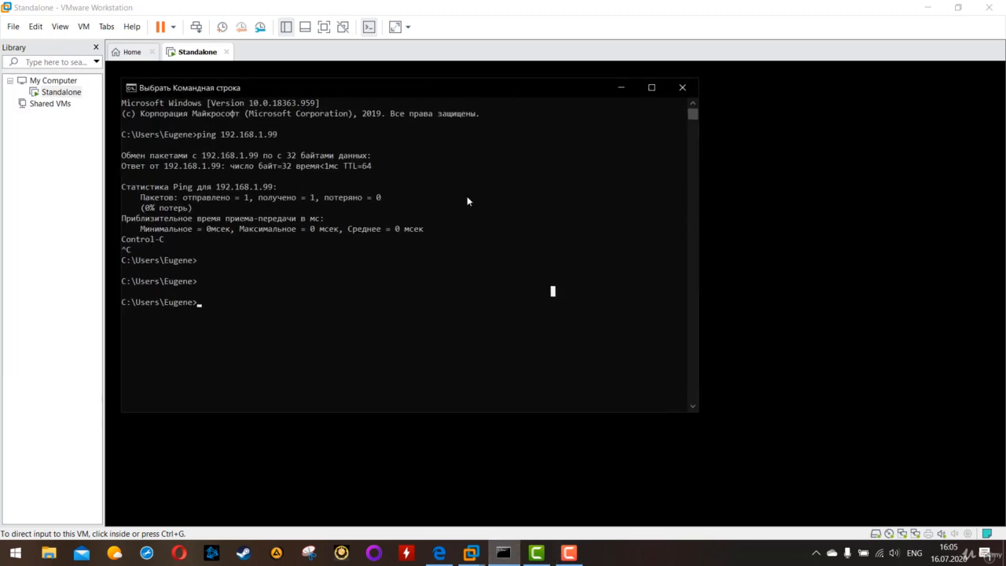
{"action": "key", "text": "Up"}
{"action": "key", "text": "Return"}
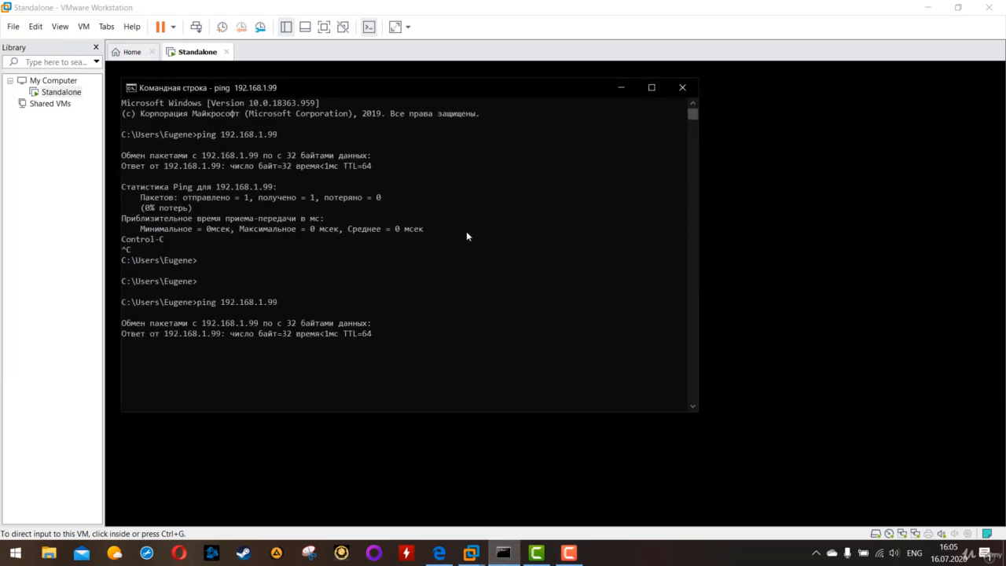
{"action": "left_click", "coordinate": [790, 356]}
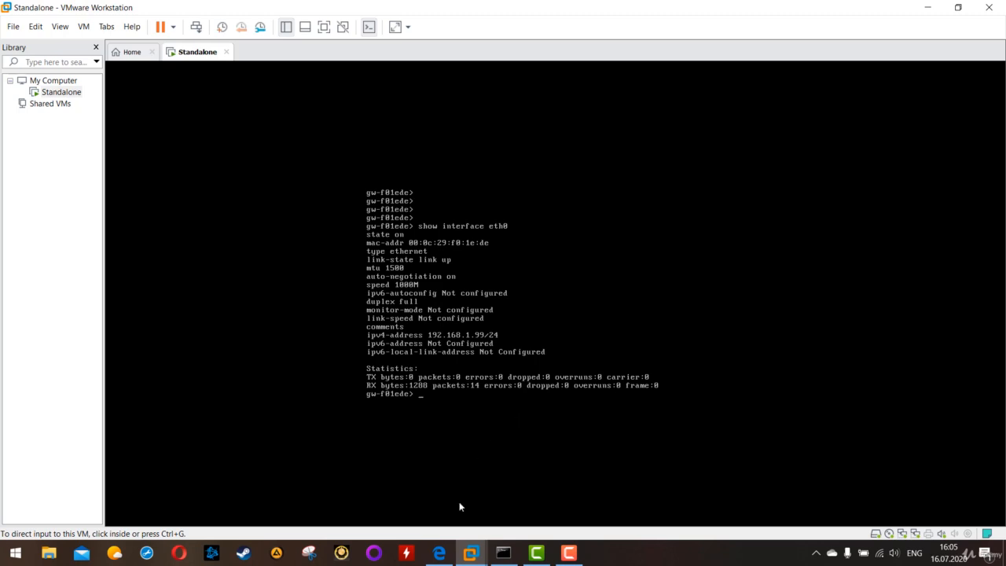
{"action": "left_click", "coordinate": [439, 553]}
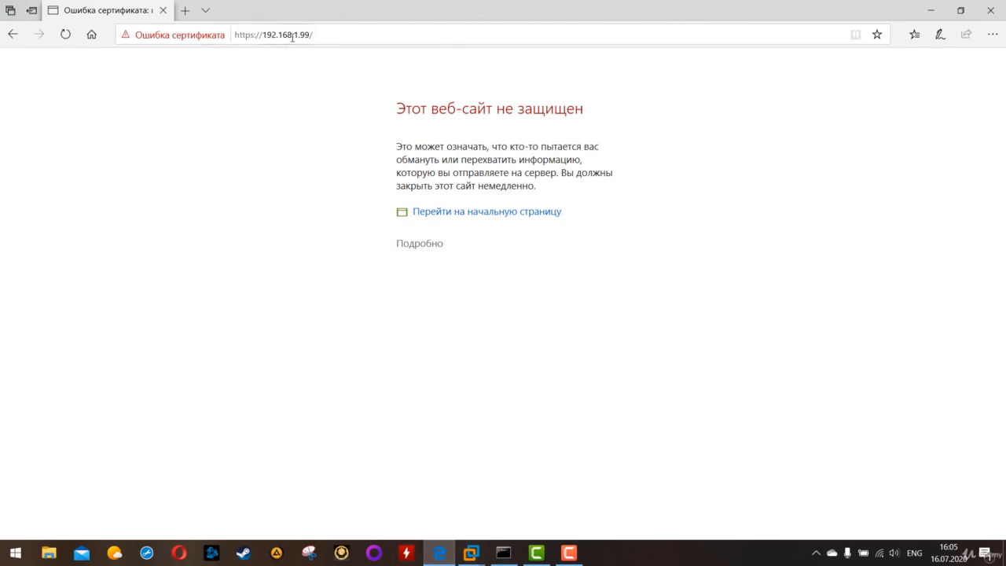
{"action": "left_click_drag", "start_coordinate": [342, 31], "coordinate": [227, 36]}
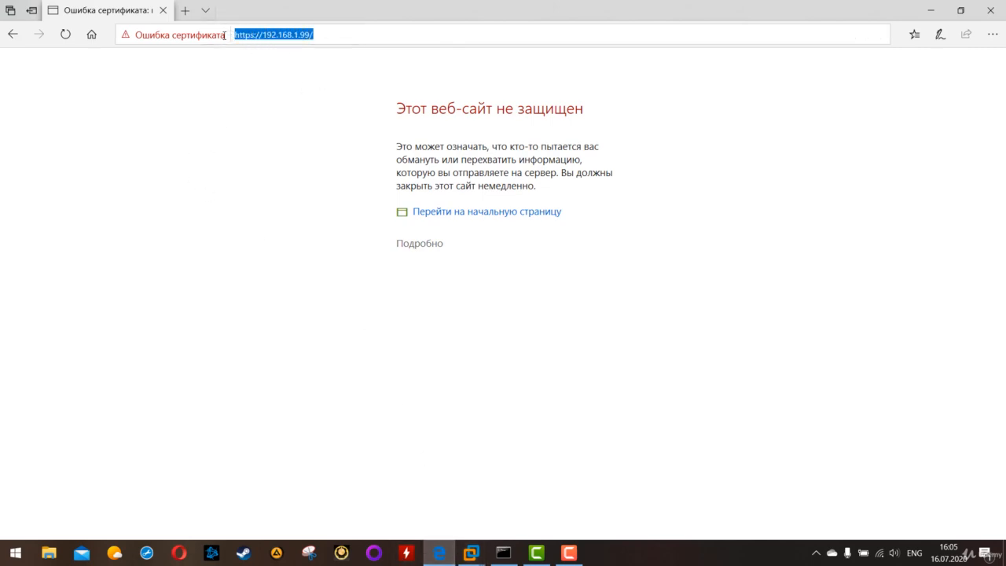
{"action": "left_click", "coordinate": [305, 183]}
{"action": "mouse_move", "coordinate": [486, 554]}
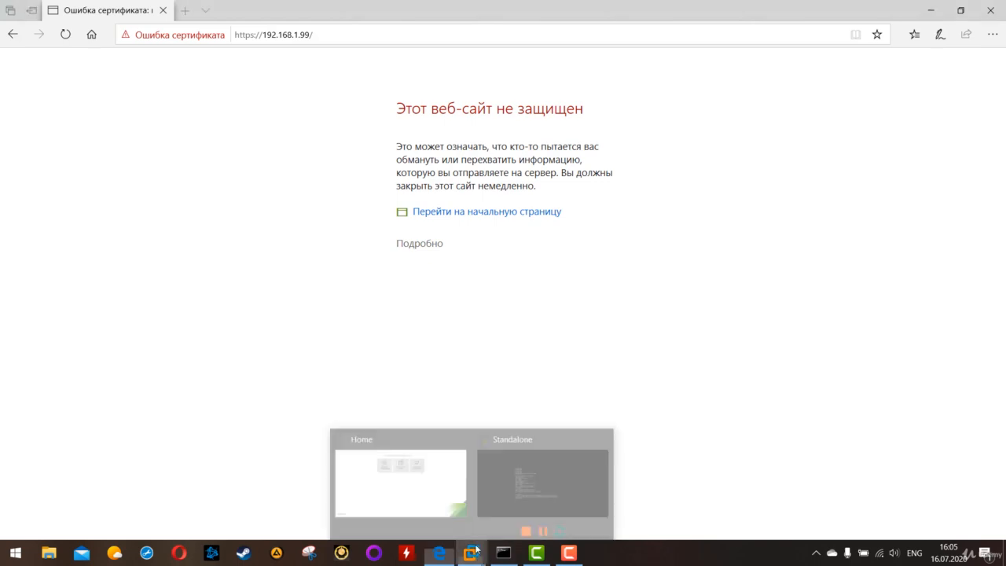
{"action": "left_click", "coordinate": [539, 456]}
{"action": "left_click", "coordinate": [540, 456]}
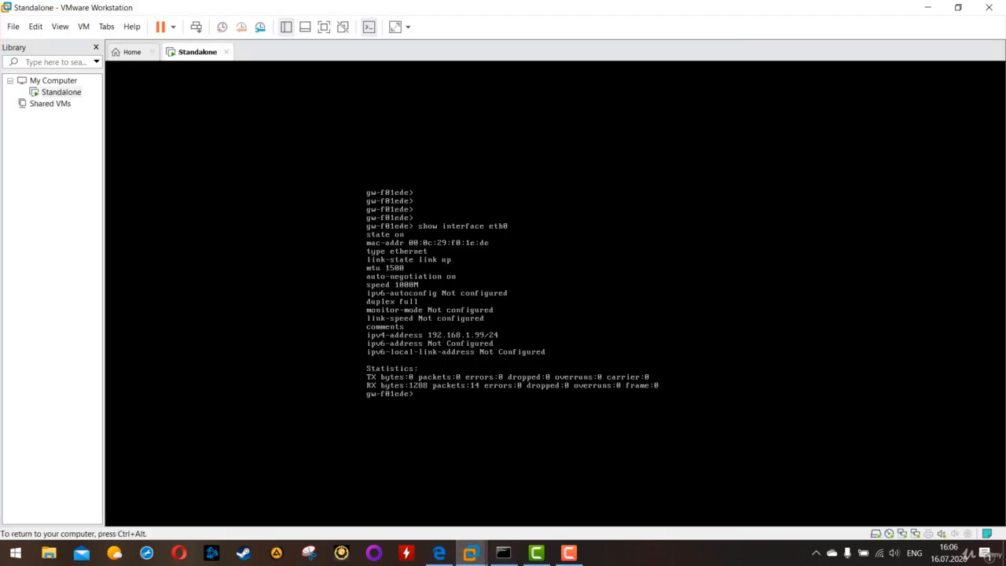
{"action": "key", "text": "ctrl+alt"}
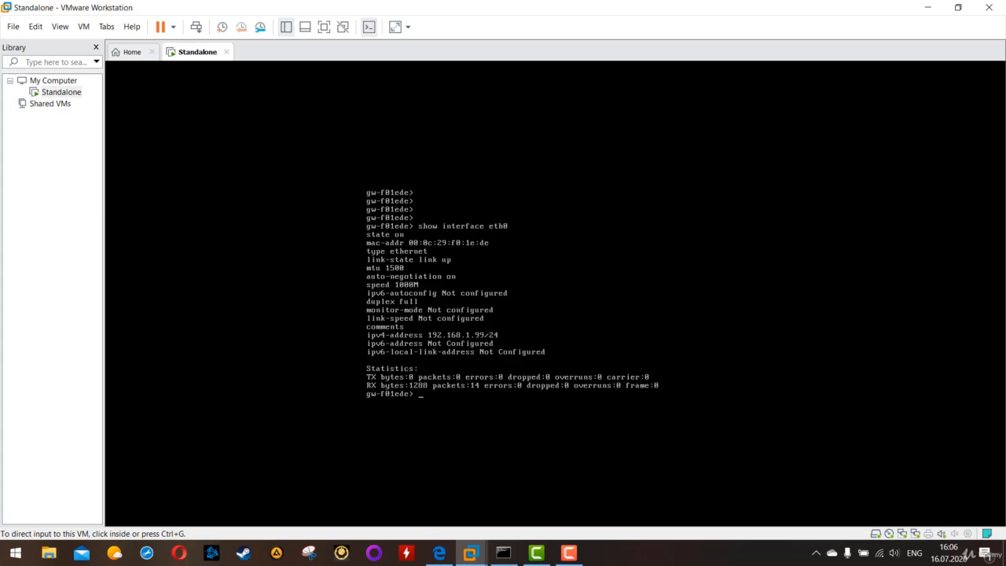
{"action": "left_click", "coordinate": [439, 553]}
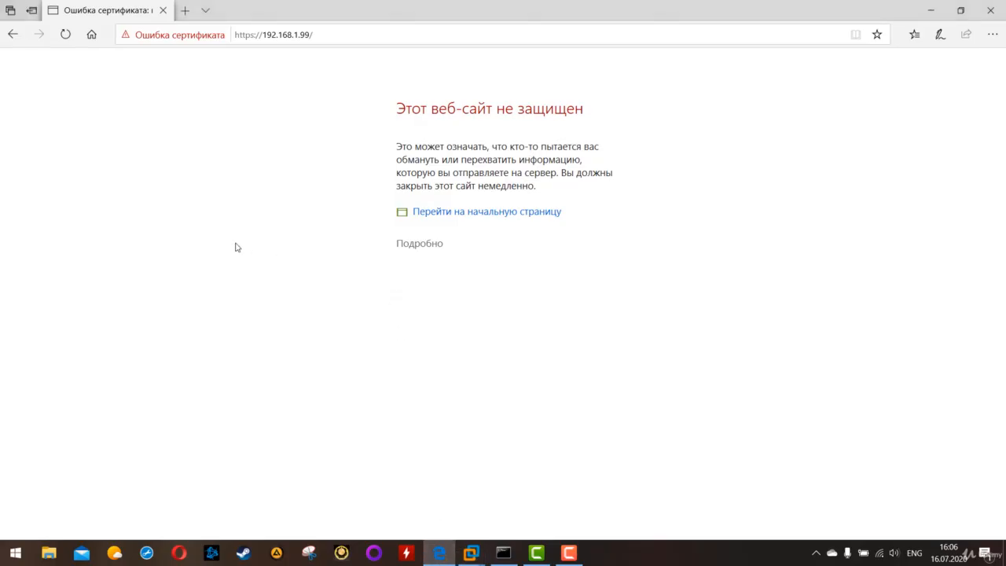
{"action": "left_click_drag", "start_coordinate": [334, 36], "coordinate": [227, 23]}
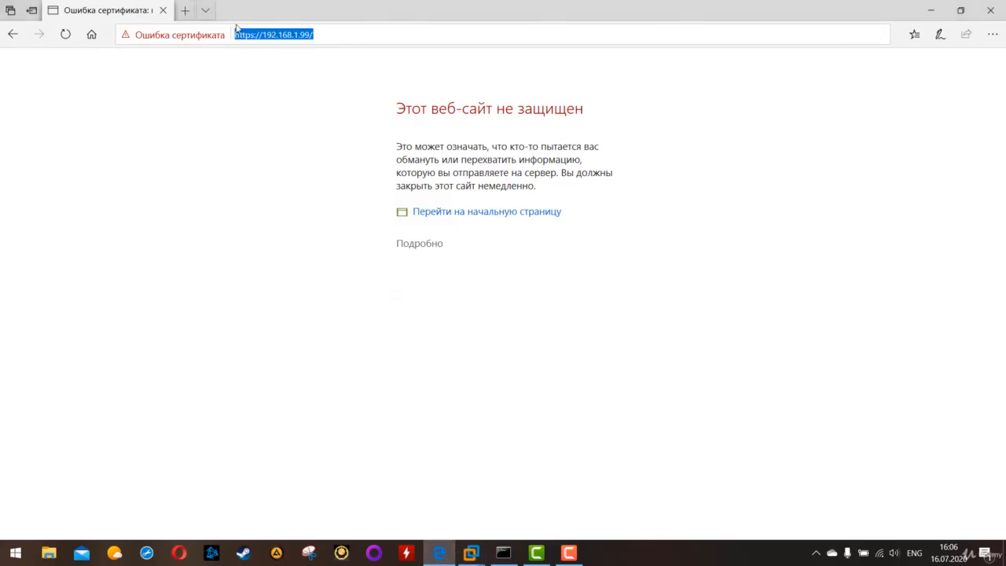
{"action": "left_click", "coordinate": [329, 34]}
{"action": "left_click_drag", "start_coordinate": [329, 34], "coordinate": [197, 18]}
{"action": "left_click", "coordinate": [265, 236]}
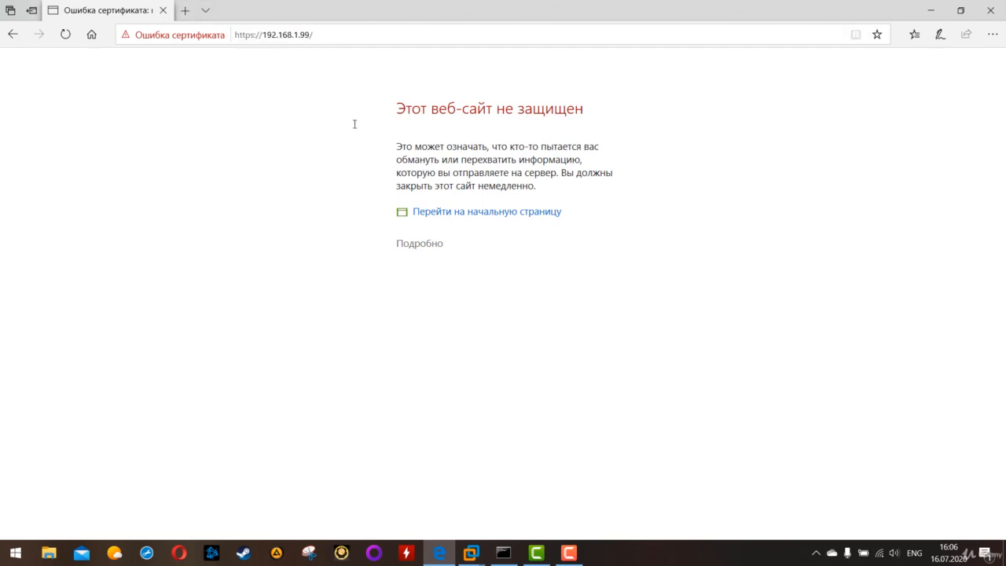
{"action": "left_click_drag", "start_coordinate": [397, 111], "coordinate": [604, 199]}
{"action": "left_click", "coordinate": [543, 281]}
{"action": "left_click", "coordinate": [433, 245]}
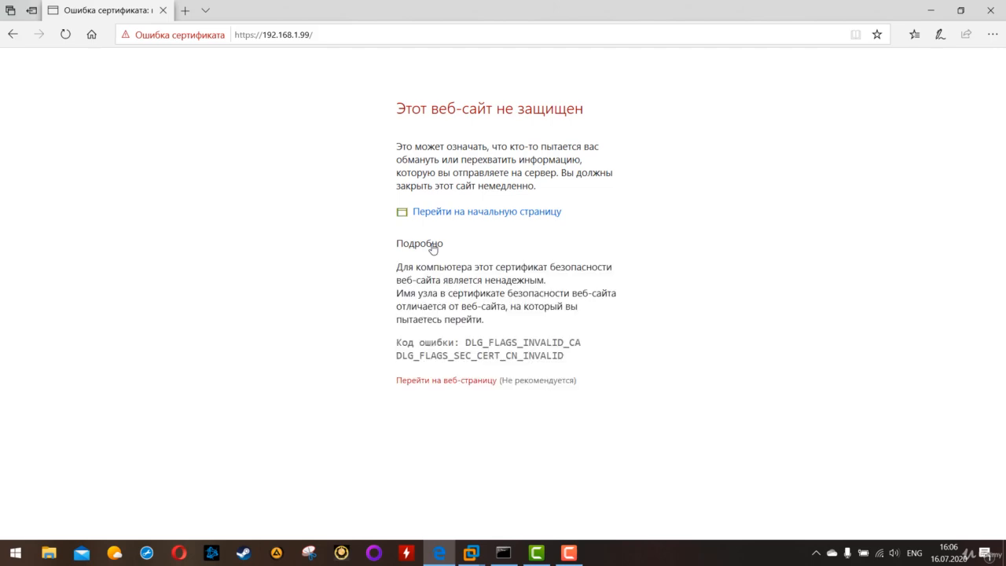
{"action": "left_click", "coordinate": [427, 381]}
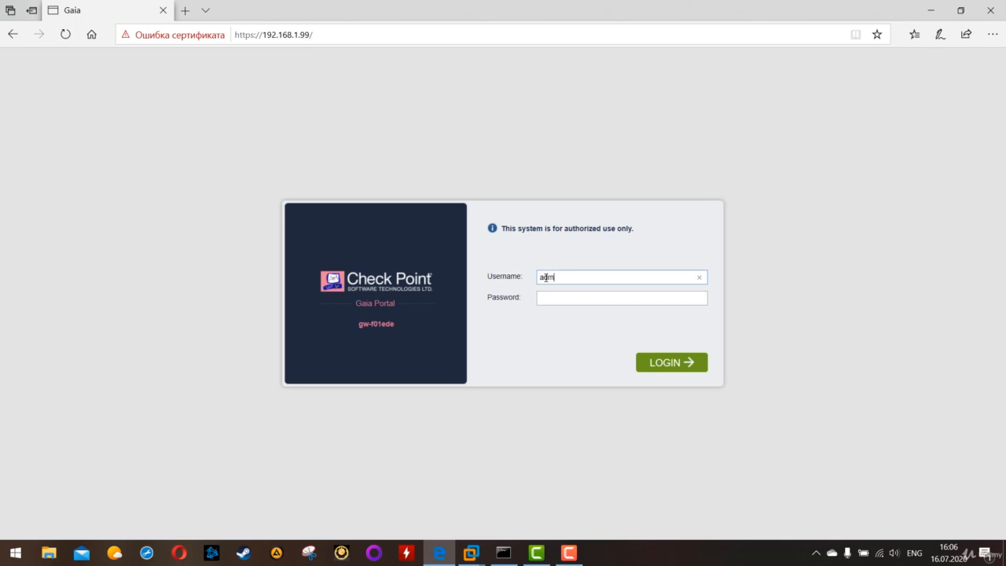
Log in to the Gaia Portal as admin with the account password and let the browser save the login
{"action": "left_click", "coordinate": [557, 297]}
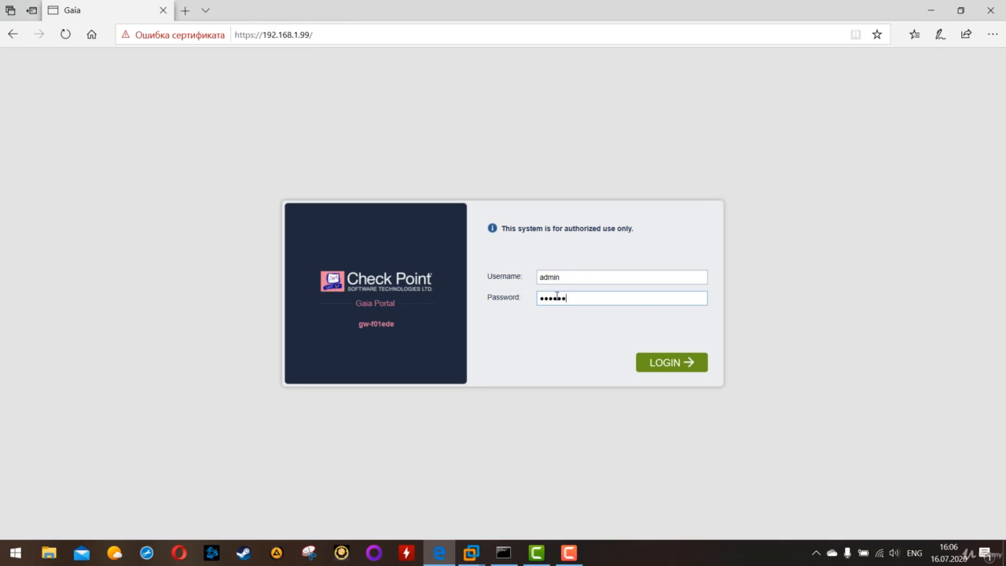
{"action": "left_click", "coordinate": [665, 362]}
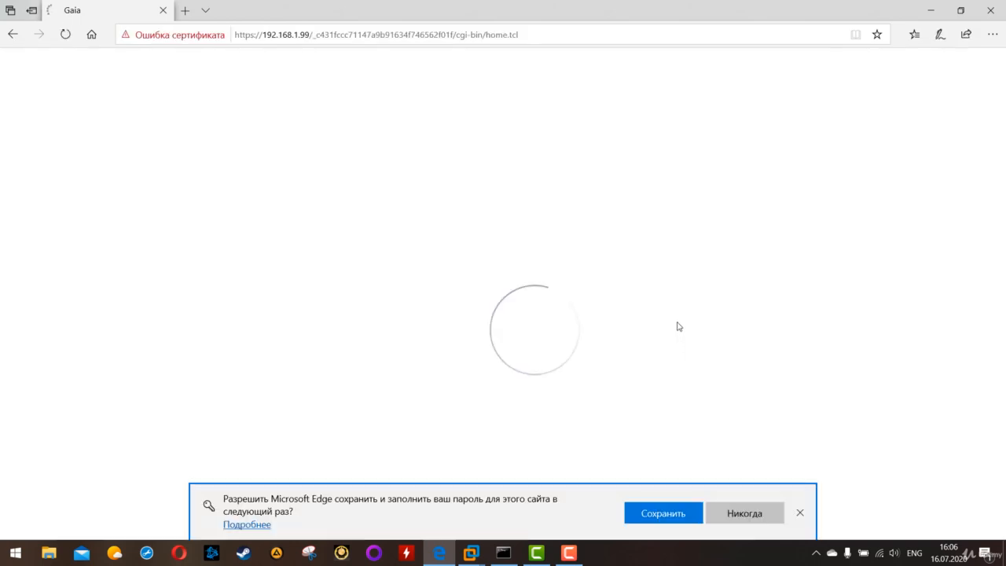
{"action": "left_click", "coordinate": [669, 521]}
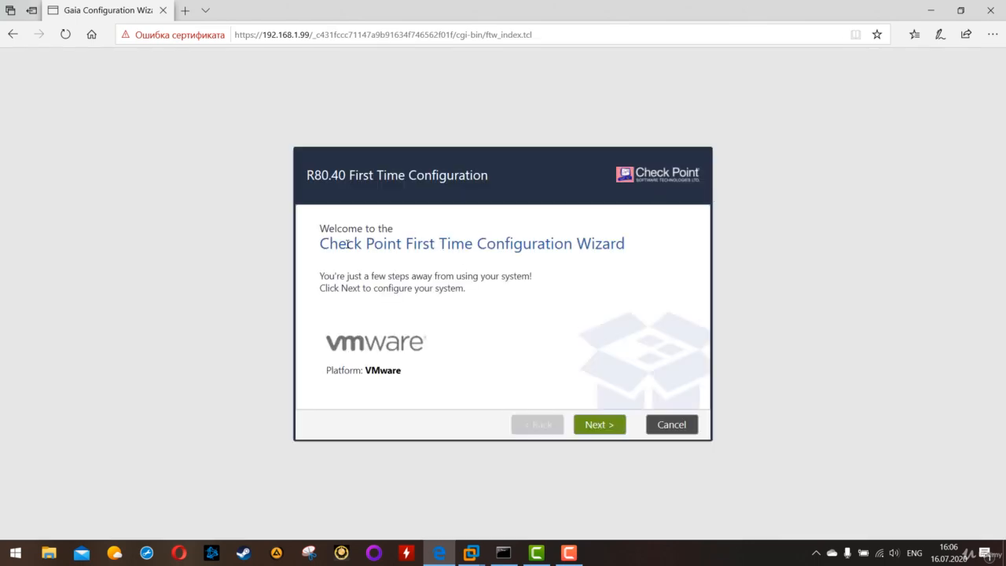
Start the First Time Configuration Wizard, continue with R80.40 configuration and accept the eth0 management connection settings
{"action": "left_click_drag", "start_coordinate": [344, 246], "coordinate": [613, 248]}
{"action": "left_click", "coordinate": [628, 308]}
{"action": "left_click", "coordinate": [596, 422]}
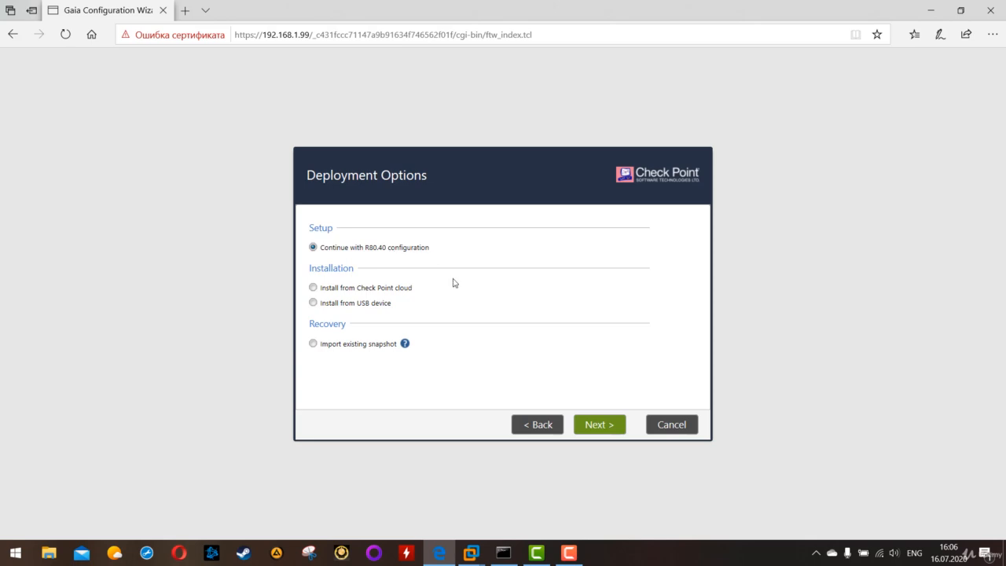
{"action": "left_click", "coordinate": [589, 422]}
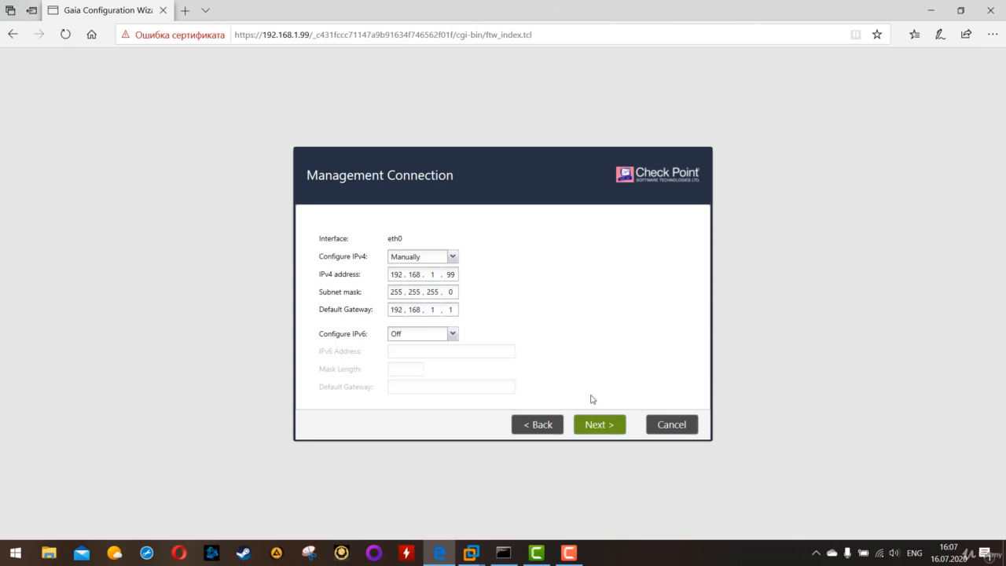
{"action": "left_click", "coordinate": [599, 424]}
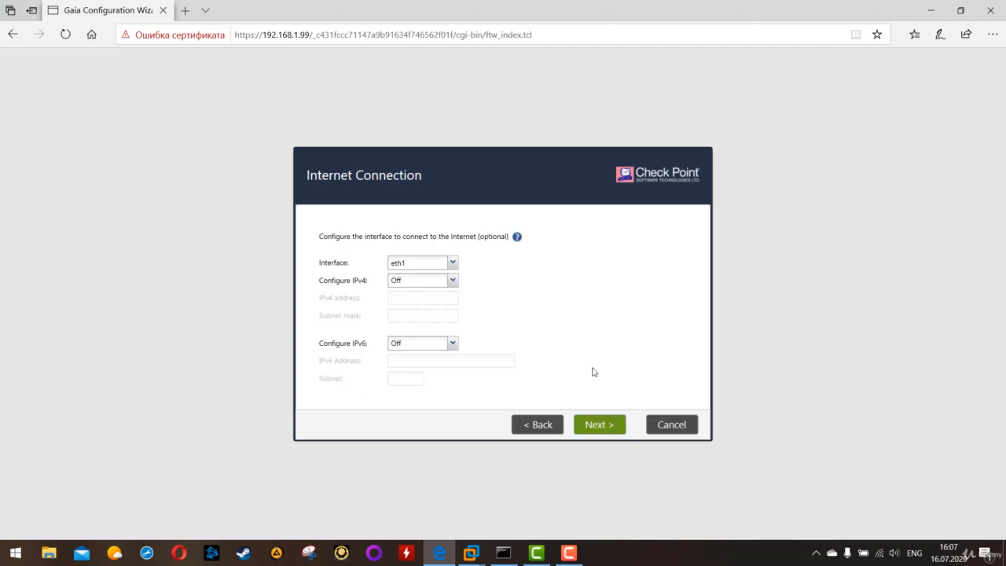
Check the available internet interfaces and continue with eth1, leaving IPv4 and IPv6 off
{"action": "mouse_move", "coordinate": [349, 252]}
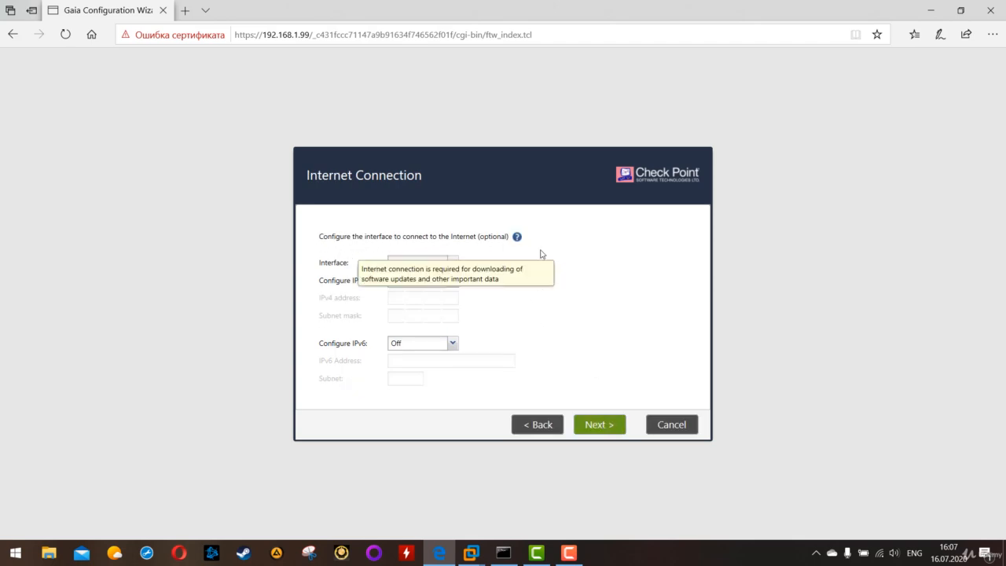
{"action": "left_click", "coordinate": [445, 264]}
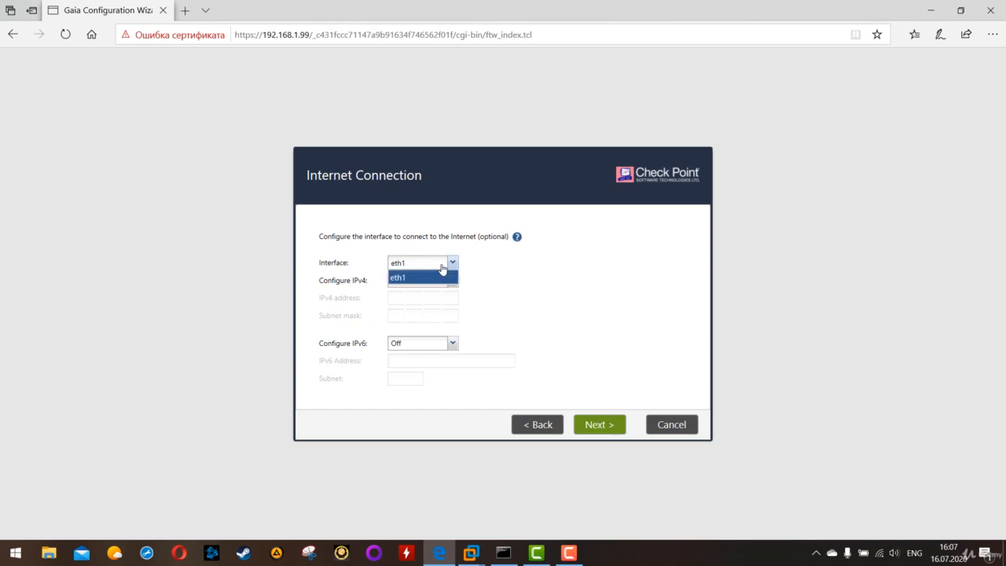
{"action": "left_click", "coordinate": [451, 267]}
{"action": "left_click", "coordinate": [452, 266]}
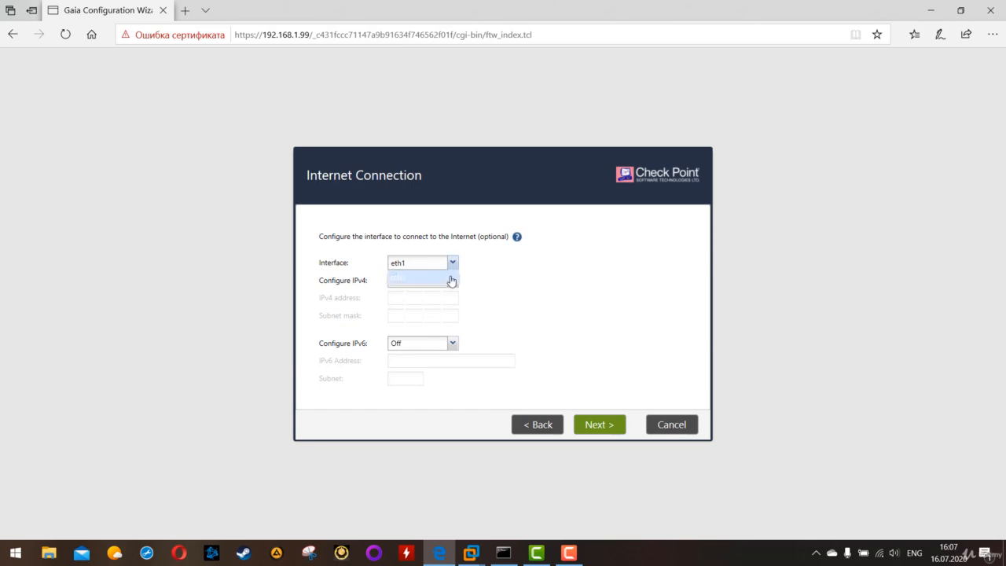
{"action": "left_click", "coordinate": [556, 278]}
{"action": "left_click", "coordinate": [454, 267]}
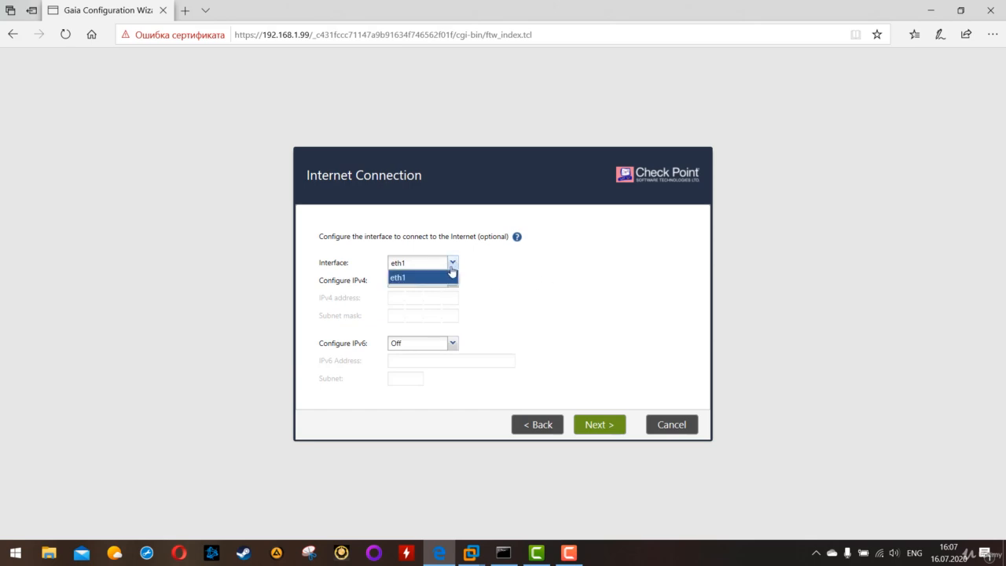
{"action": "left_click", "coordinate": [453, 267]}
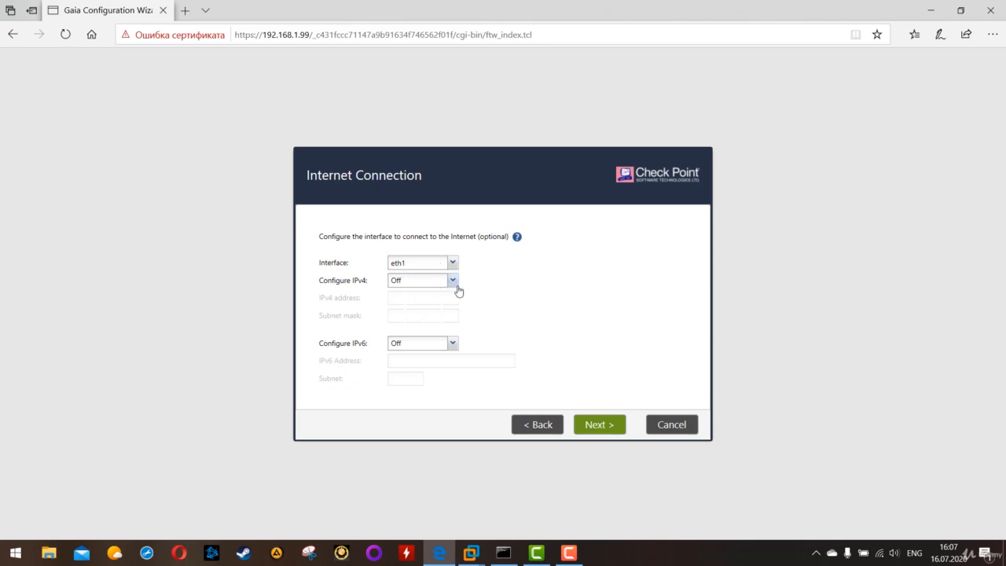
{"action": "left_click", "coordinate": [592, 426]}
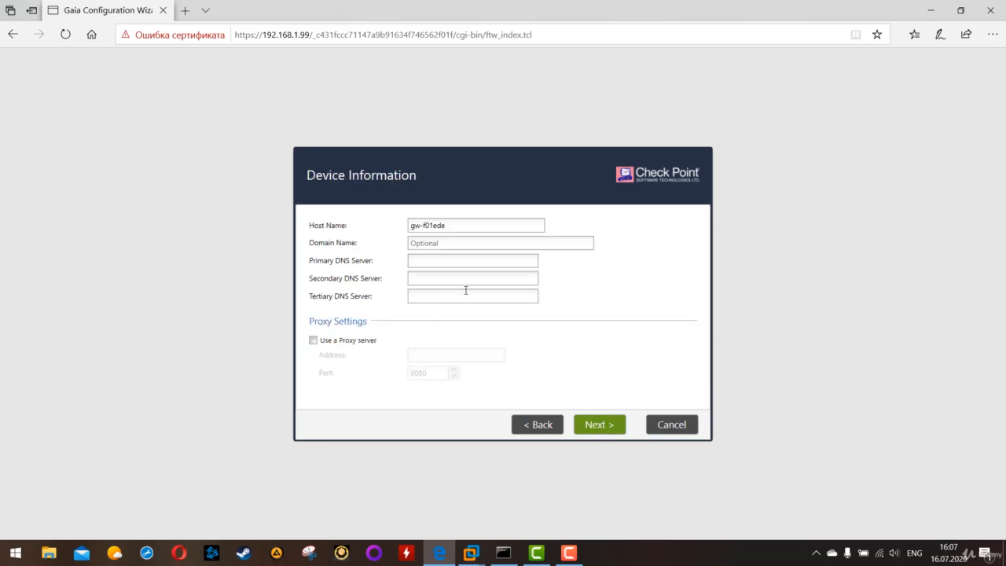
Enter a new host name for the device and accept the manual date and time settings with the Moscow (GMT +3:00) time zone
{"action": "left_click", "coordinate": [465, 226]}
{"action": "type", "text": "Standalone"}
{"action": "left_click", "coordinate": [599, 425]}
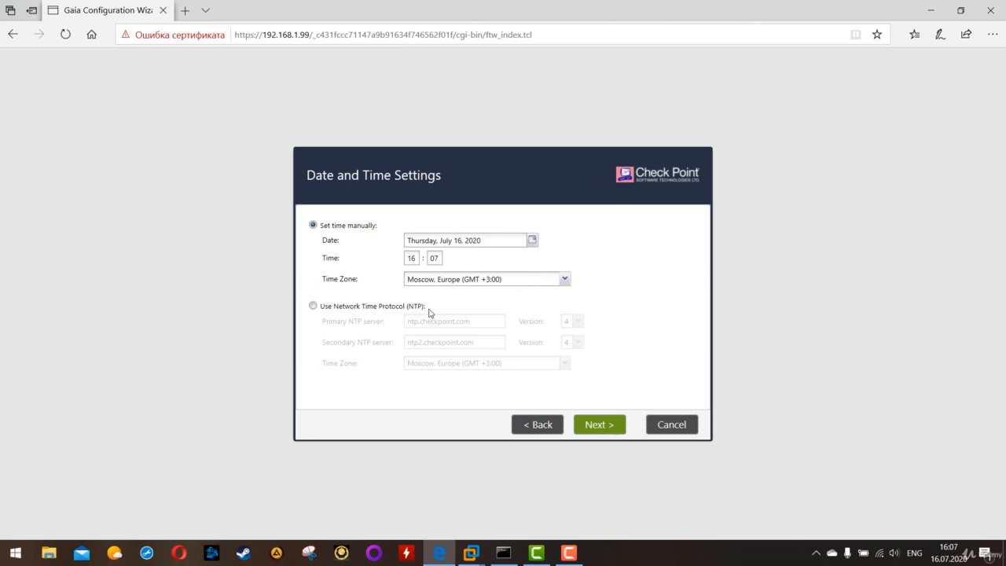
{"action": "left_click", "coordinate": [614, 426]}
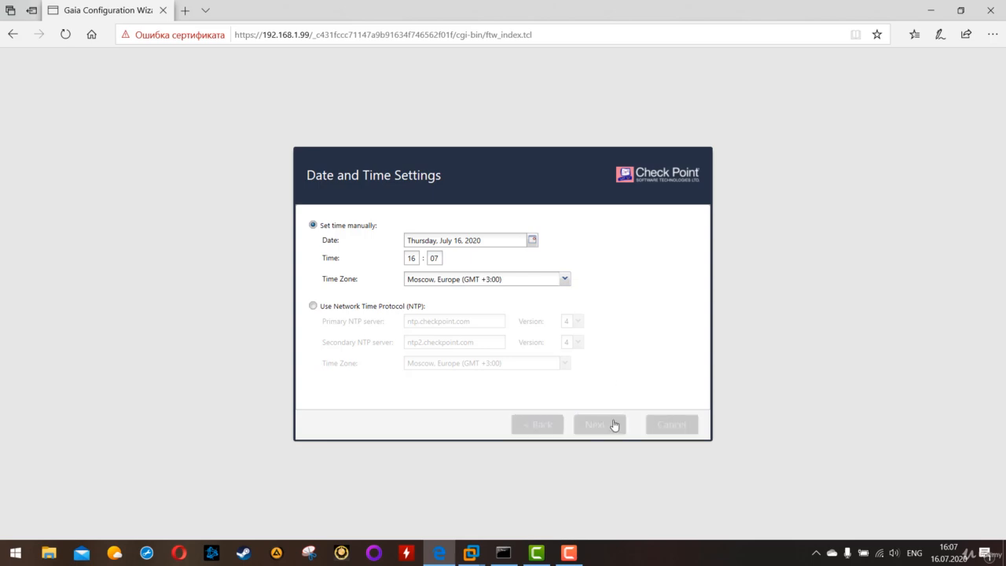
{"action": "right_click", "coordinate": [614, 426]}
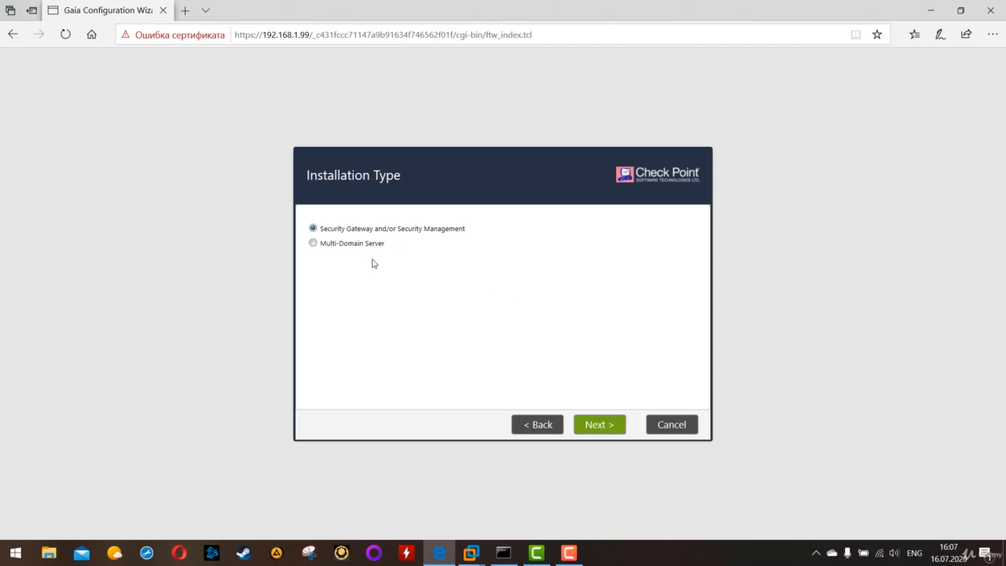
Choose Security Gateway and/or Security Management as the installation type and continue to the product selection
{"action": "left_click", "coordinate": [339, 233]}
{"action": "left_click", "coordinate": [603, 427]}
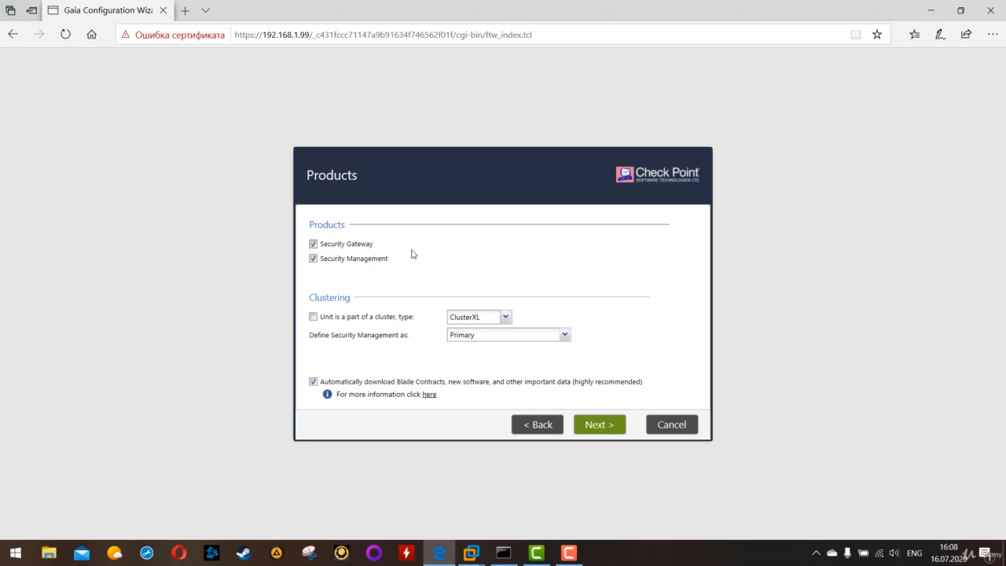
{"action": "left_click", "coordinate": [313, 259]}
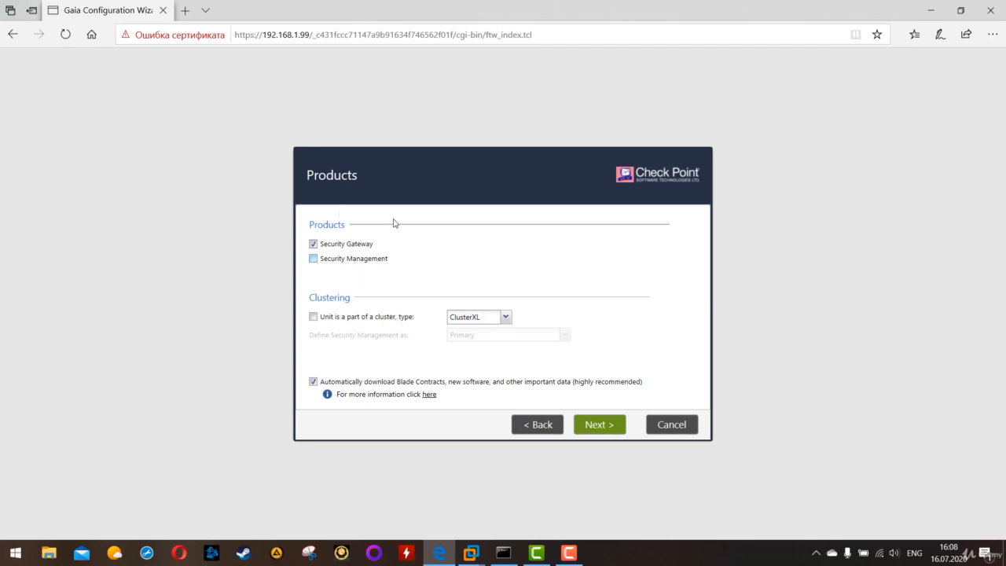
{"action": "left_click", "coordinate": [338, 262]}
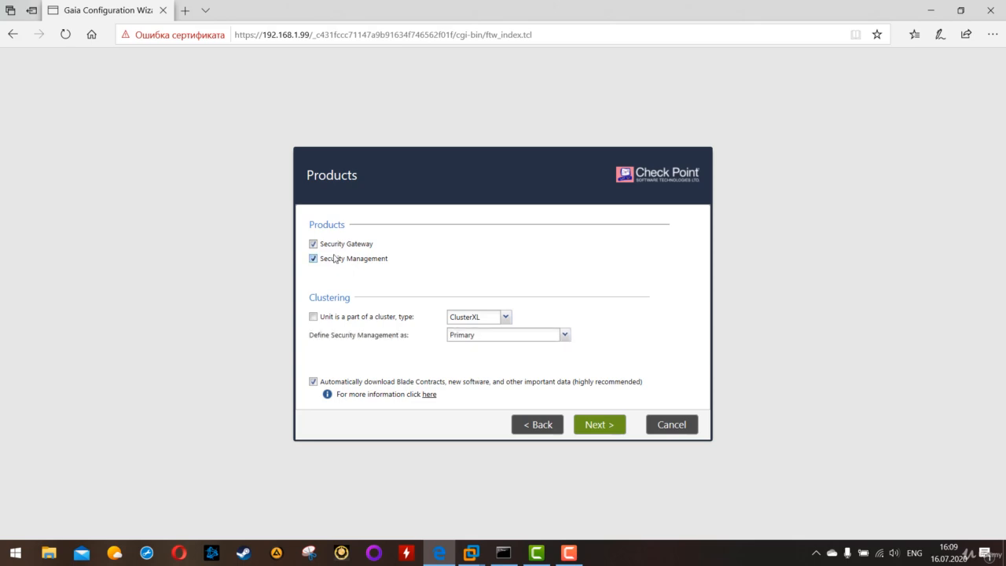
{"action": "left_click", "coordinate": [336, 248]}
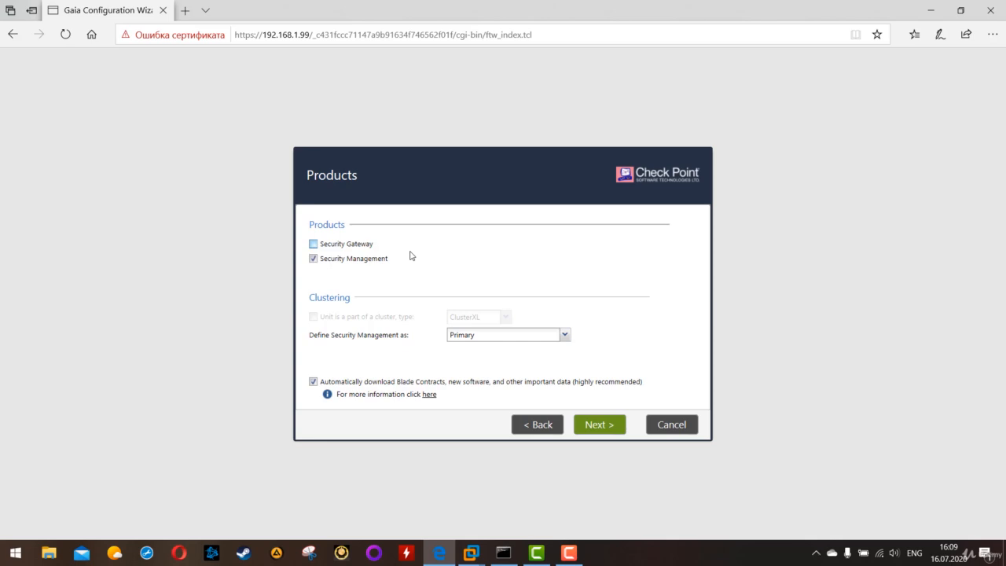
{"action": "left_click", "coordinate": [314, 244]}
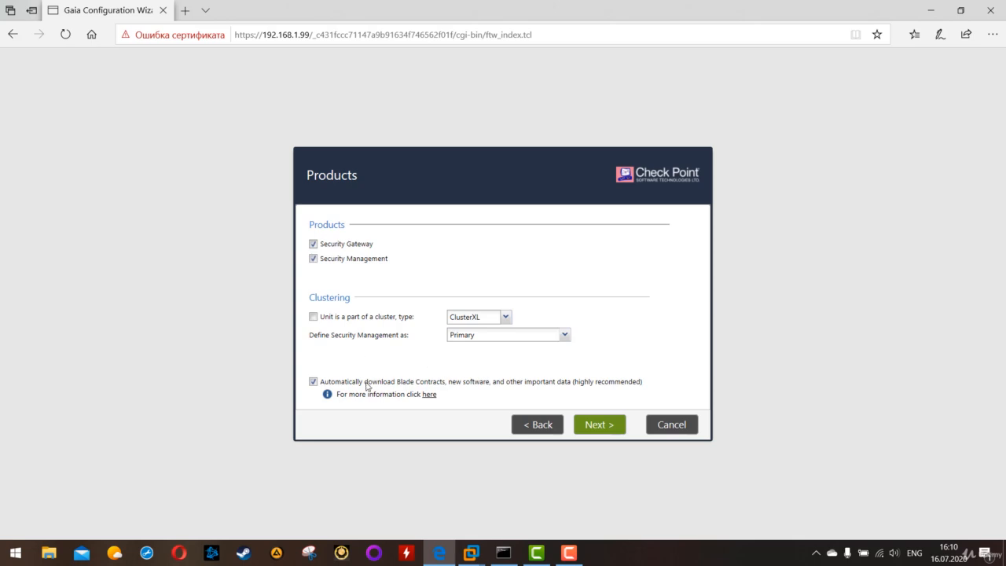
Continue with Security Gateway and a primary Security Management, using the existing Gaia administrator for security management
{"action": "left_click", "coordinate": [597, 425]}
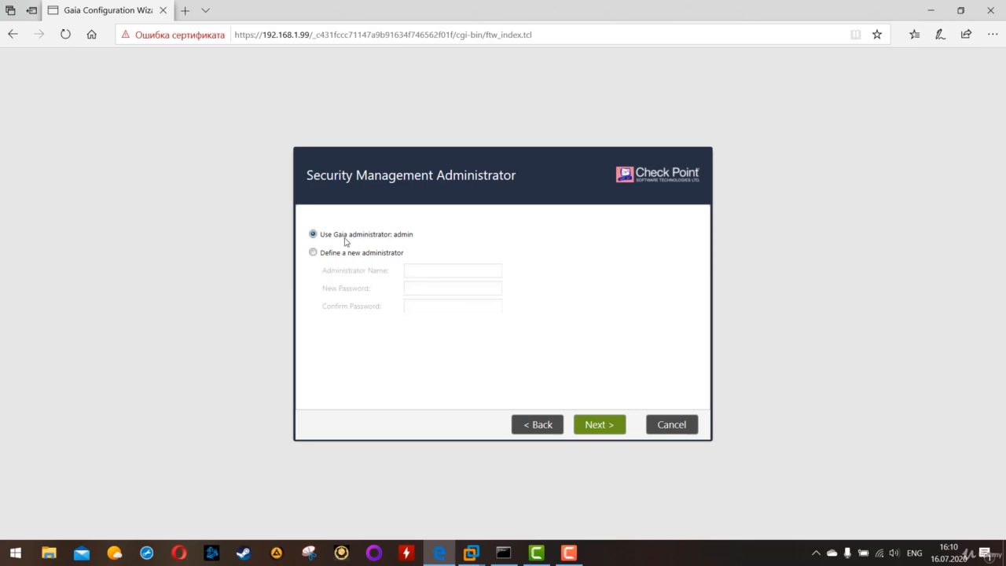
{"action": "left_click", "coordinate": [606, 428]}
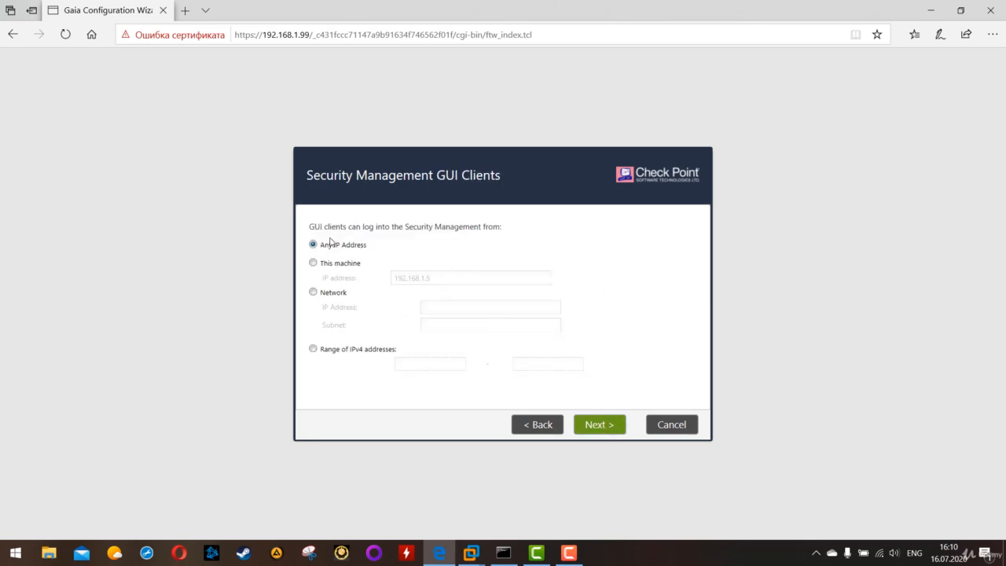
Allow GUI clients to log into the Security Management from any IP address and continue to the wizard summary
{"action": "left_click_drag", "start_coordinate": [318, 230], "coordinate": [523, 230]}
{"action": "left_click", "coordinate": [582, 245]}
{"action": "left_click_drag", "start_coordinate": [373, 242], "coordinate": [323, 247]}
{"action": "left_click", "coordinate": [598, 423]}
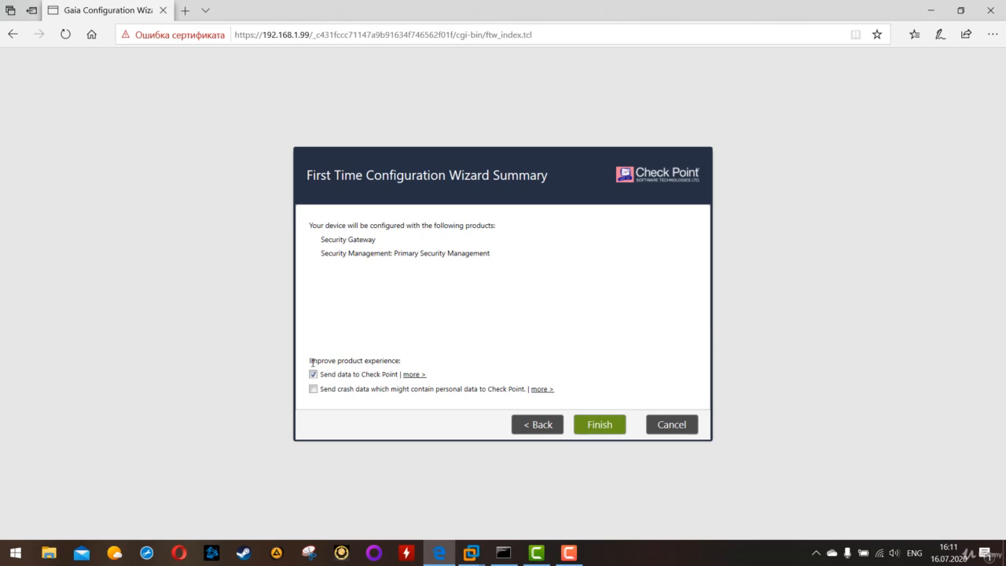
Turn off sending data to Check Point, finish the wizard to start the configuration process, and restart the system
{"action": "left_click_drag", "start_coordinate": [311, 362], "coordinate": [405, 365]}
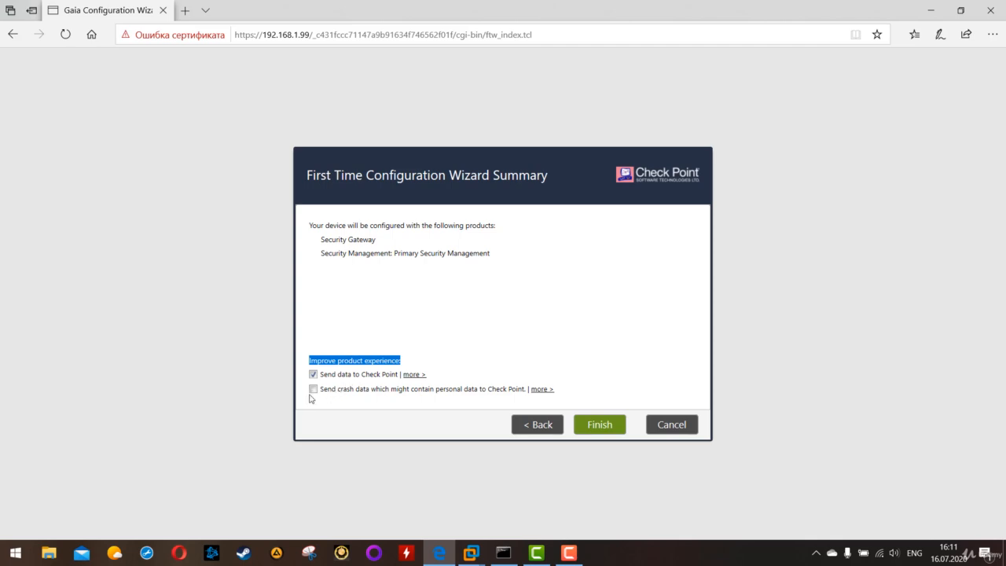
{"action": "left_click", "coordinate": [313, 375]}
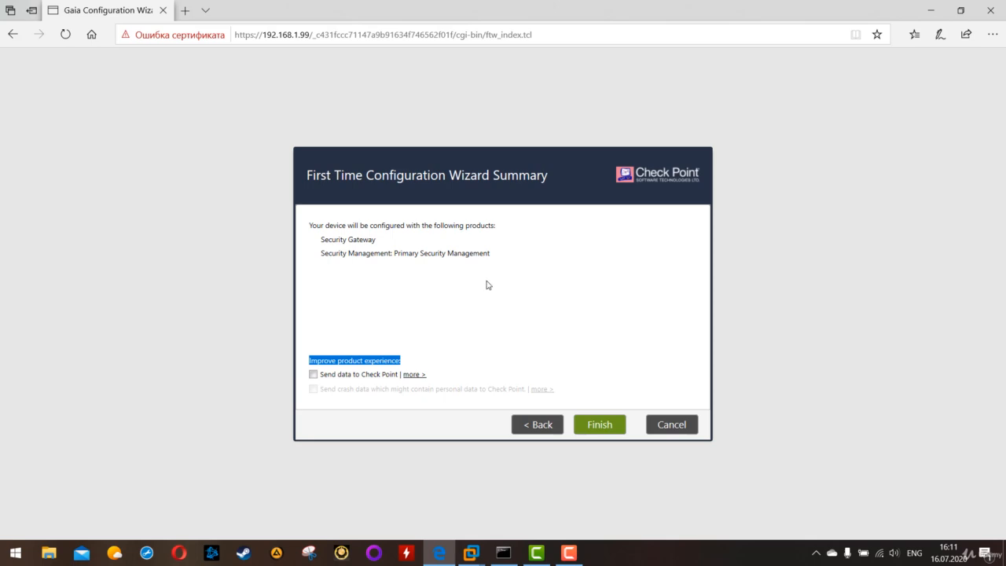
{"action": "left_click", "coordinate": [602, 423]}
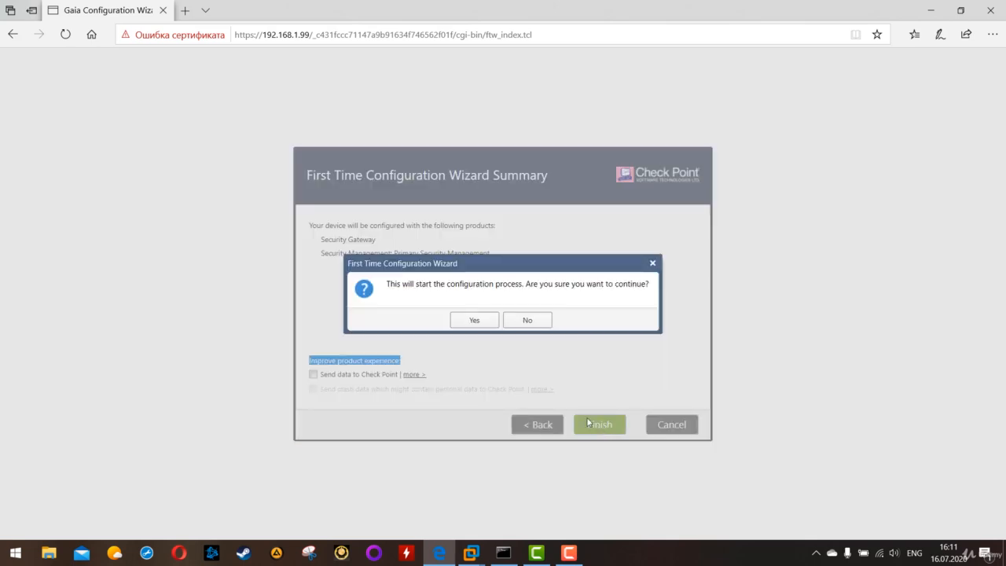
{"action": "left_click", "coordinate": [475, 319]}
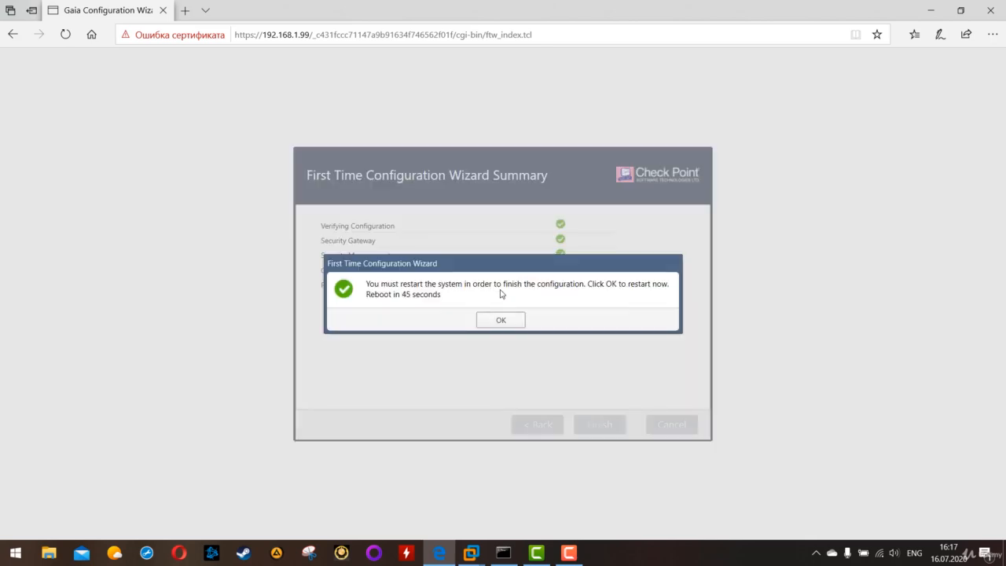
{"action": "left_click", "coordinate": [519, 318]}
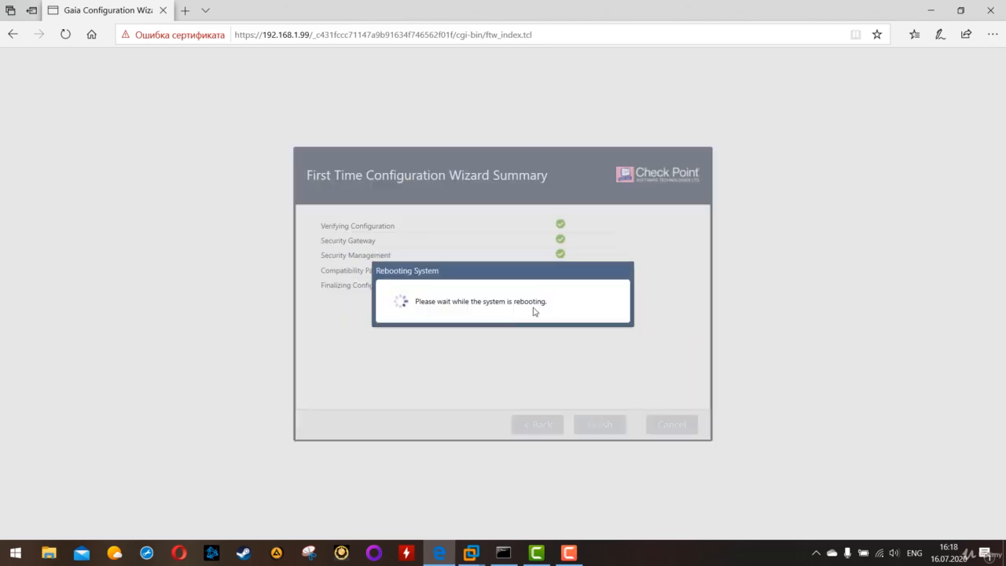